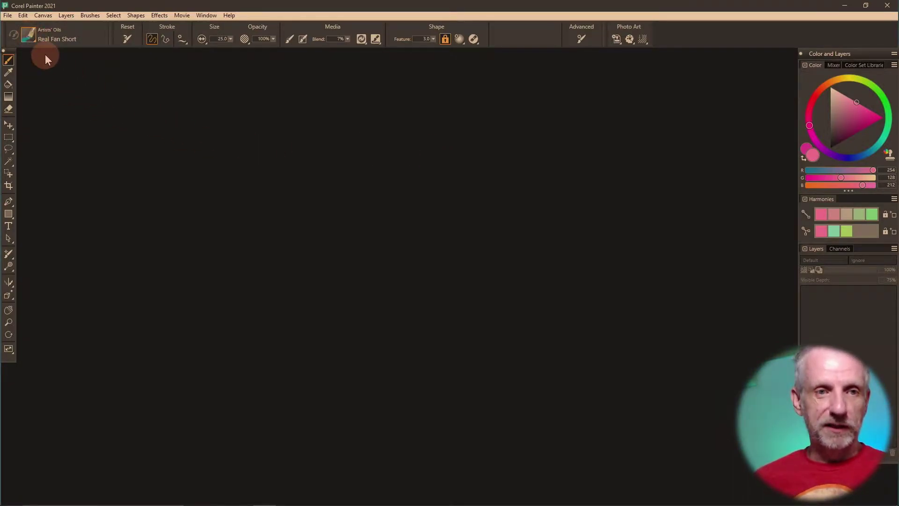
# - Open the Brush Library panel from the property bar's brush selector to show the Artists' Oils brushes
pyautogui.click(29, 35)
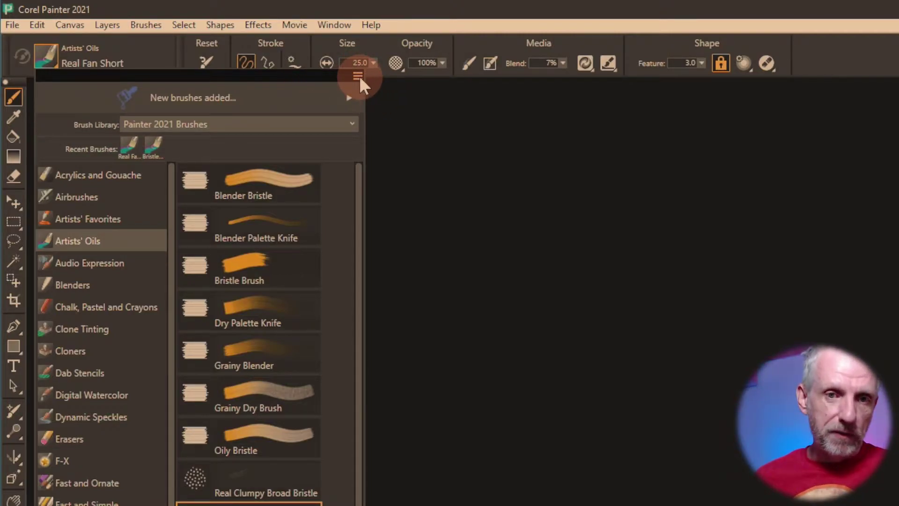
# - Review the panel menu's Import and Export submenus, then bring up the Artists' Oils category options
pyautogui.click(358, 76)
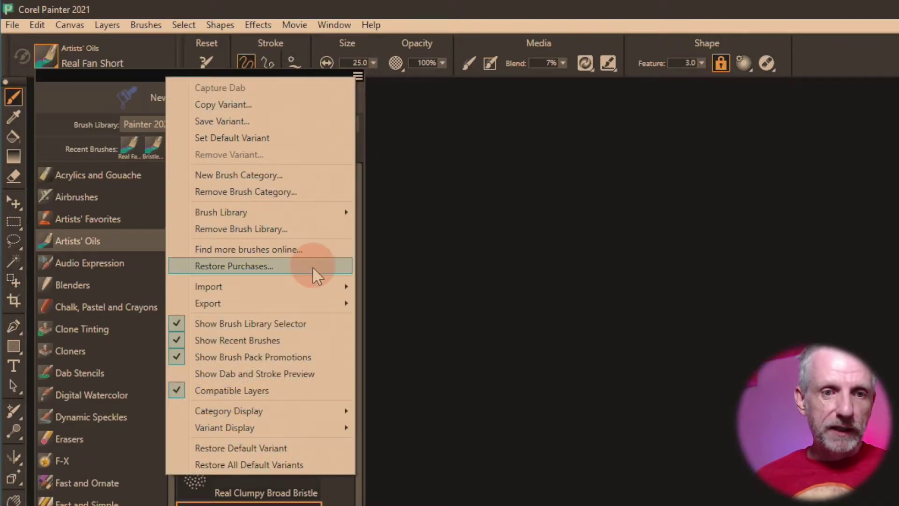
pyautogui.moveTo(317, 302)
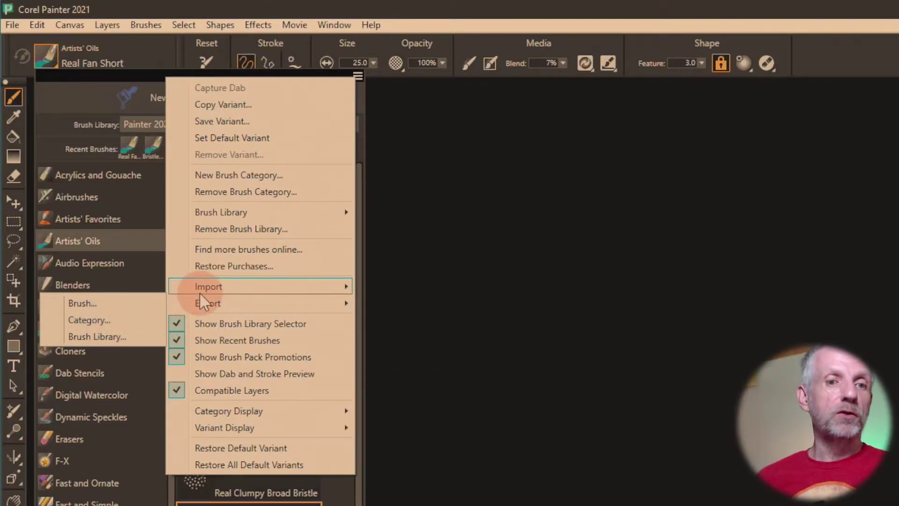
pyautogui.moveTo(205, 295)
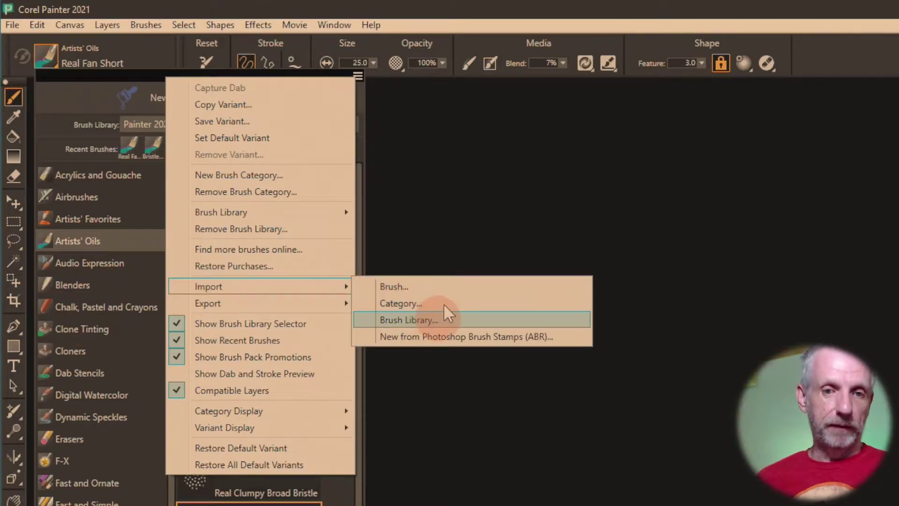
pyautogui.click(116, 235)
pyautogui.rightClick(116, 235)
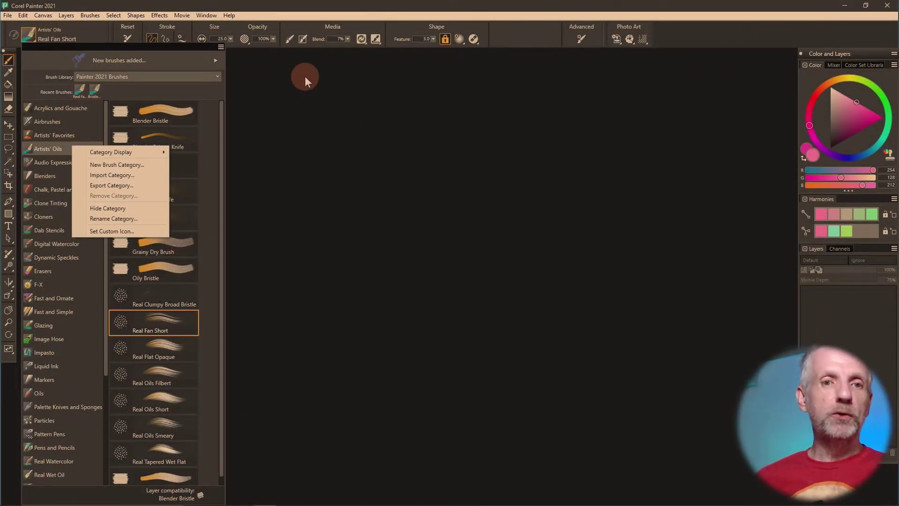
# - Browse the installed brush libraries and category list, then minimise Painter to the desktop
pyautogui.click(219, 77)
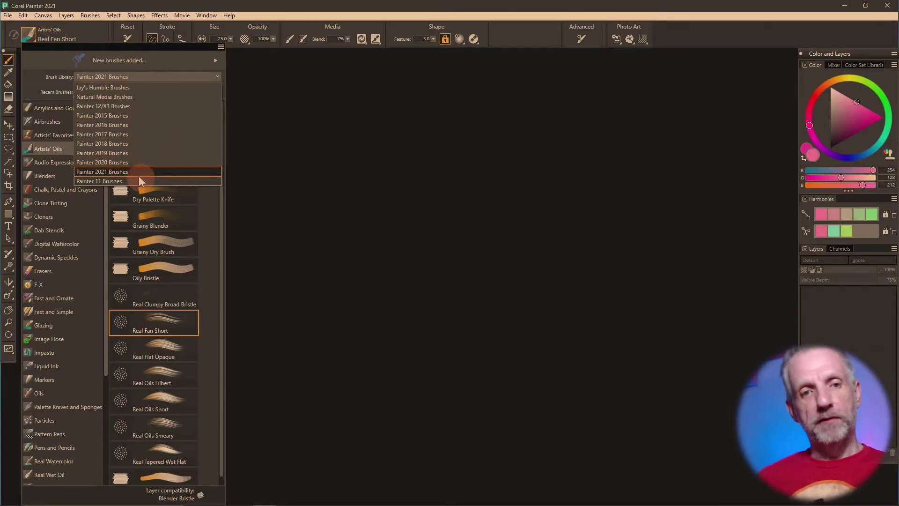
pyautogui.click(106, 227)
pyautogui.scroll(-1, 105, 226)
pyautogui.moveTo(112, 264)
pyautogui.mouseDown()
pyautogui.moveTo(106, 356)
pyautogui.moveTo(113, 229)
pyautogui.moveTo(107, 397)
pyautogui.moveTo(115, 235)
pyautogui.mouseUp()
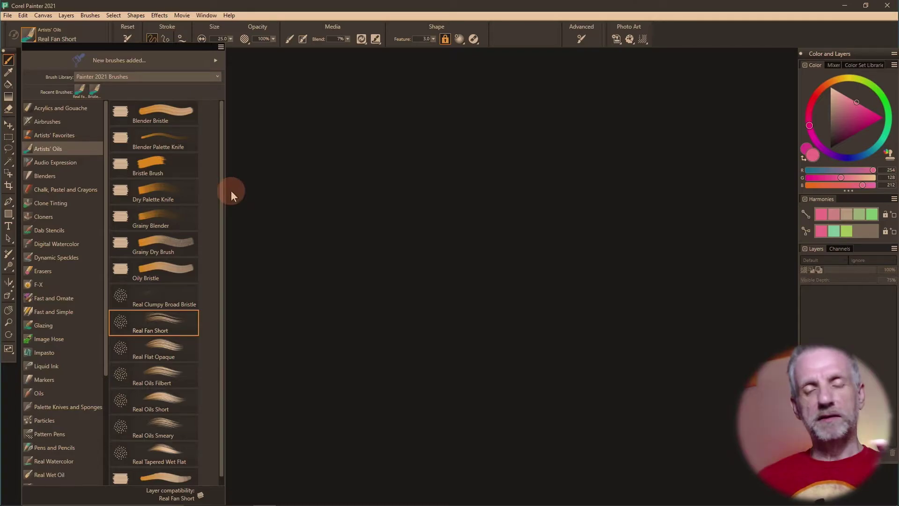
pyautogui.click(844, 7)
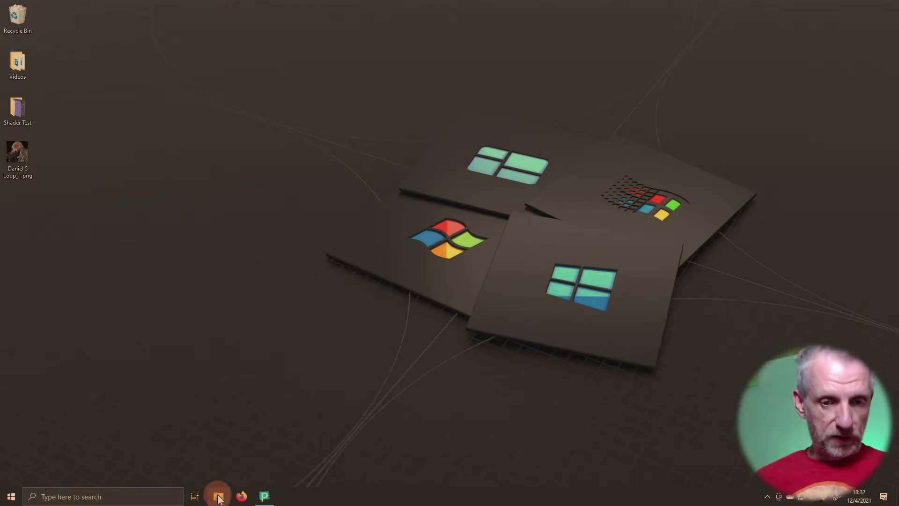
# - Open File Explorer and navigate to C: > Users > the user's profile folder
pyautogui.click(218, 496)
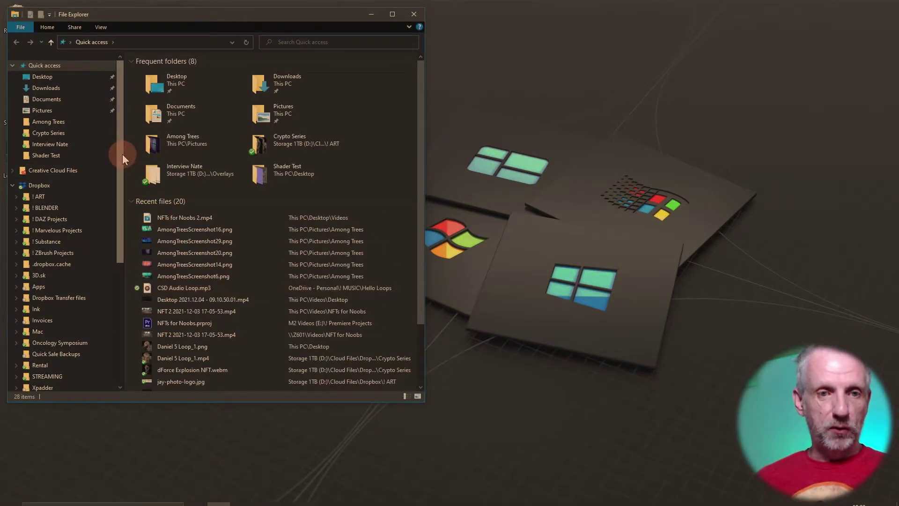
pyautogui.click(13, 184)
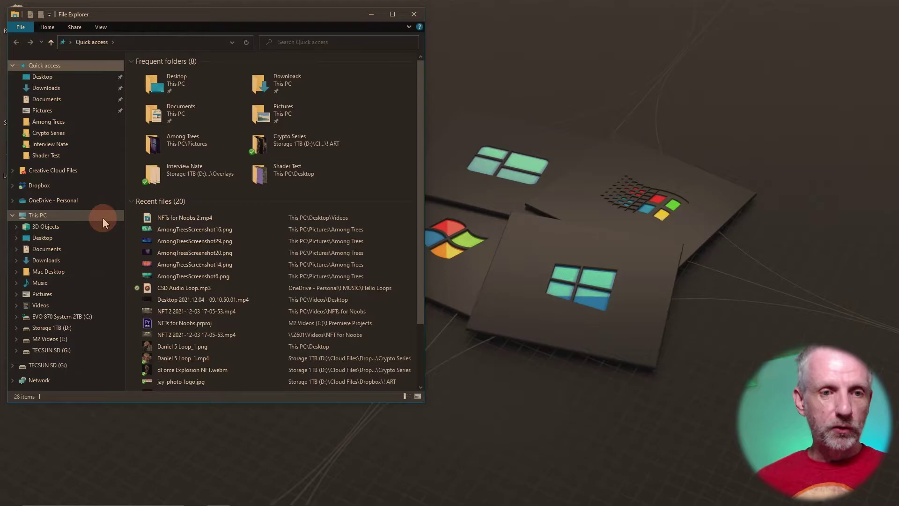
pyautogui.click(100, 319)
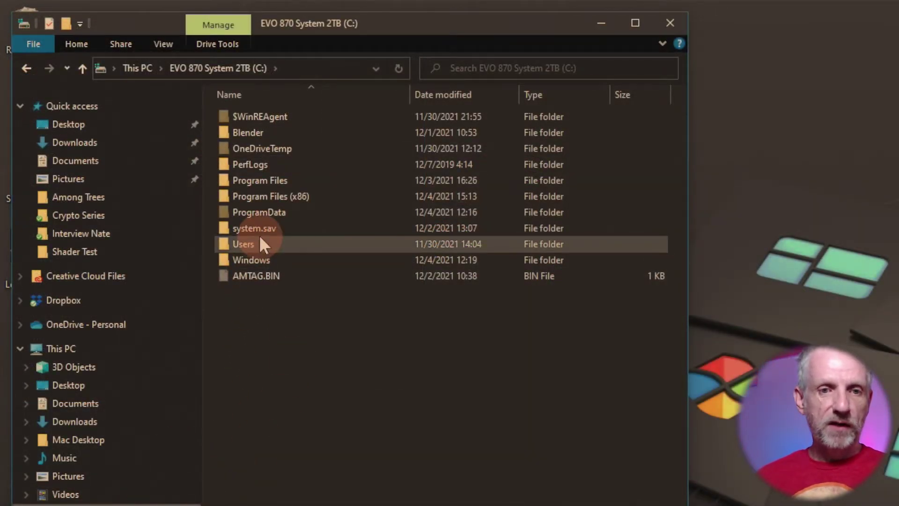
pyautogui.doubleClick(261, 241)
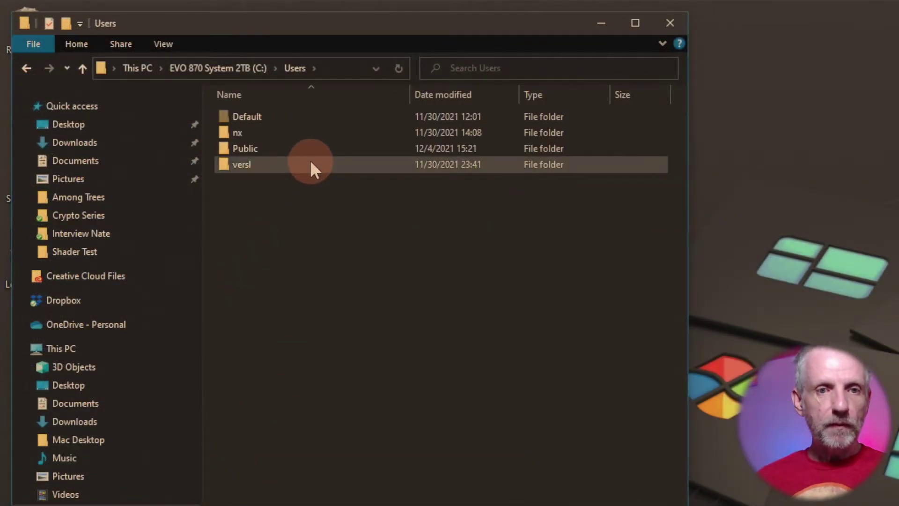
pyautogui.click(277, 163)
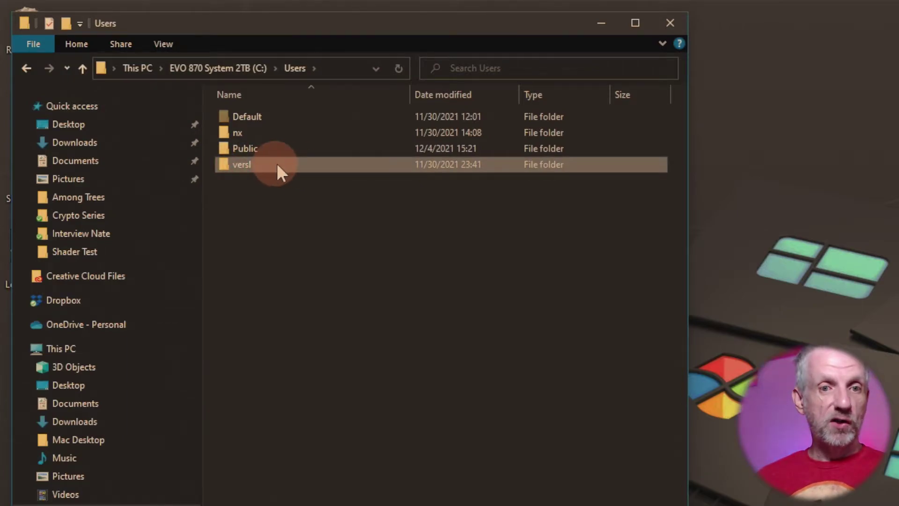
pyautogui.moveTo(276, 163)
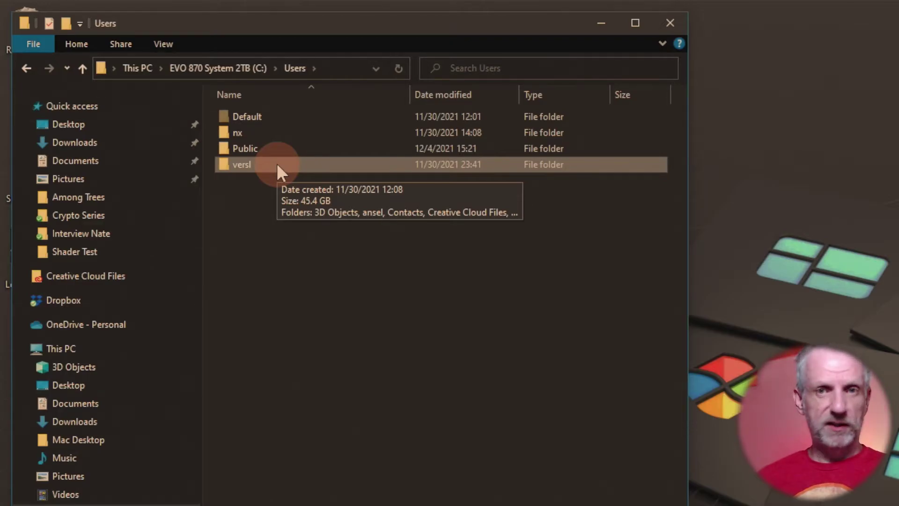
pyautogui.doubleClick(277, 163)
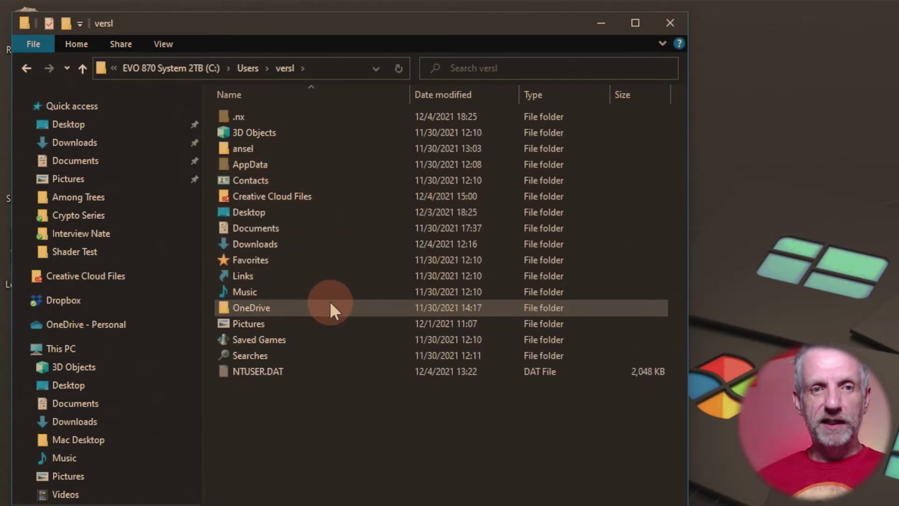
# - Turn on Hidden items in the View settings so the AppData folder is listed
pyautogui.click(294, 164)
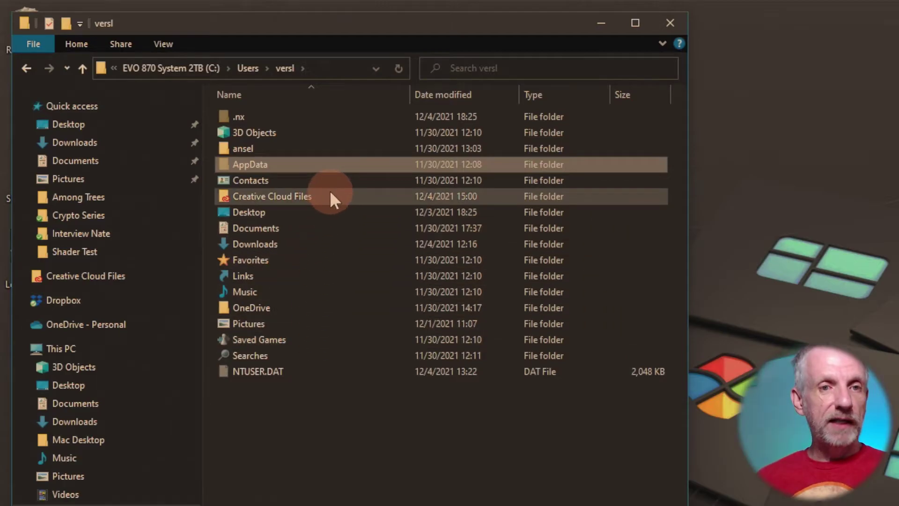
pyautogui.click(170, 46)
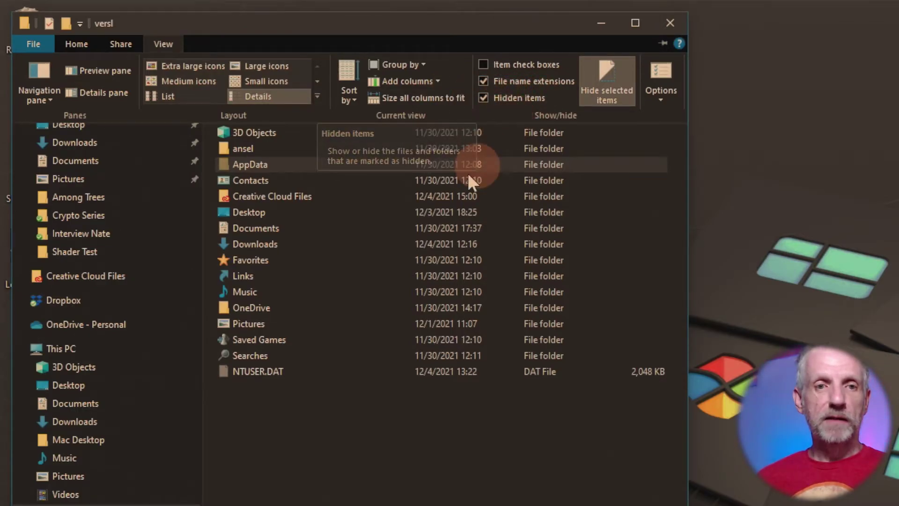
pyautogui.click(271, 164)
pyautogui.click(354, 176)
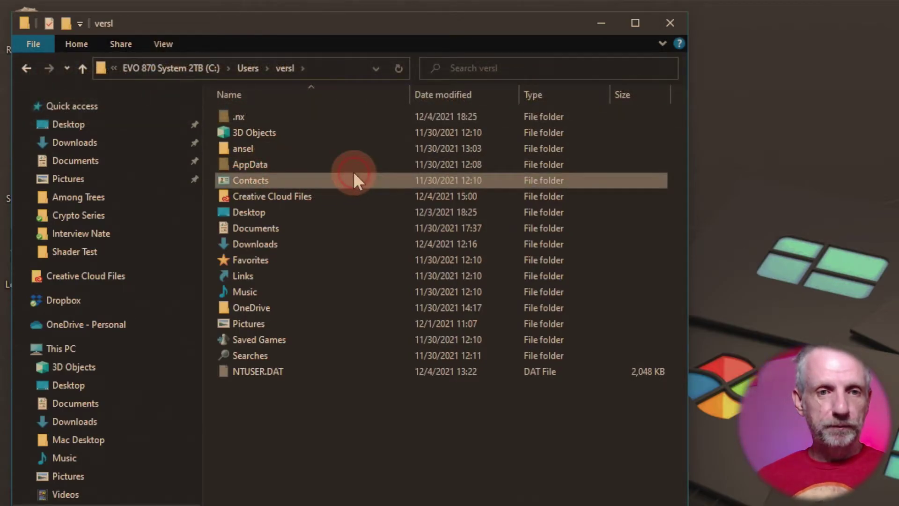
# - Drill through AppData > Roaming > Corel > Painter 2021 > Default into the Brushes folder
pyautogui.doubleClick(276, 164)
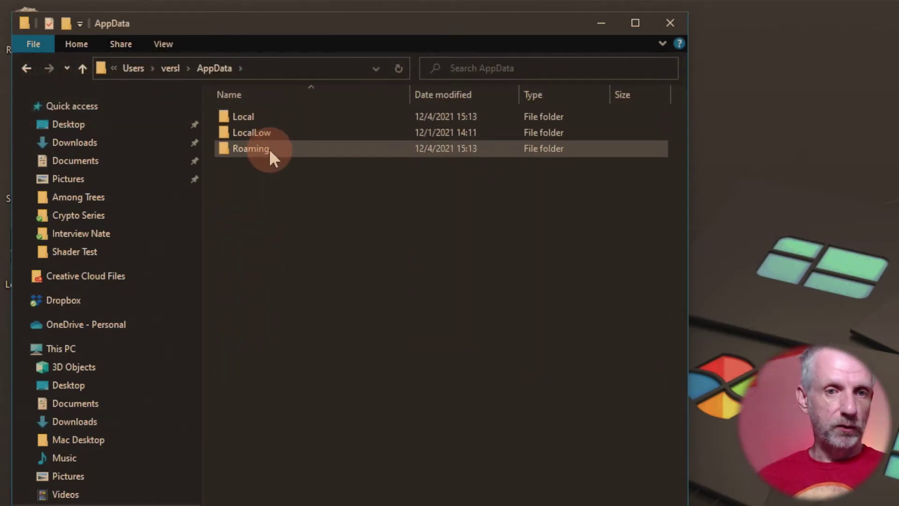
pyautogui.doubleClick(273, 148)
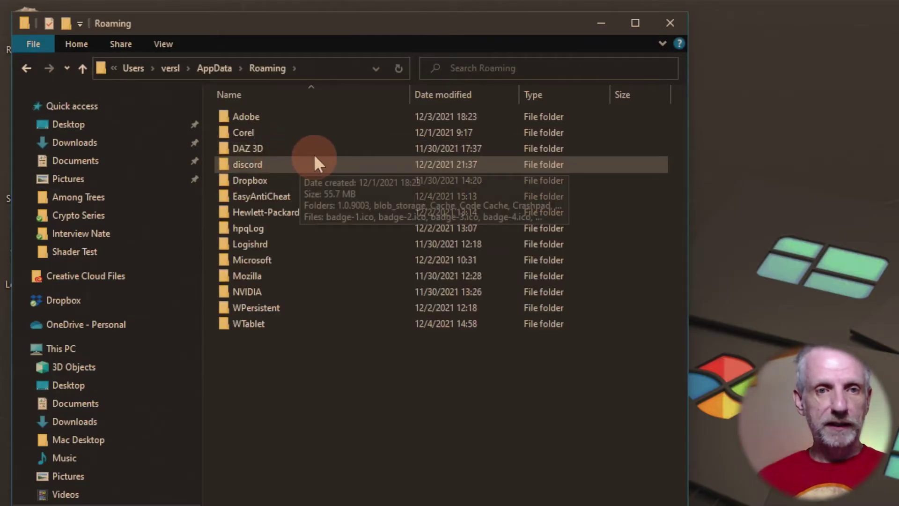
pyautogui.doubleClick(270, 132)
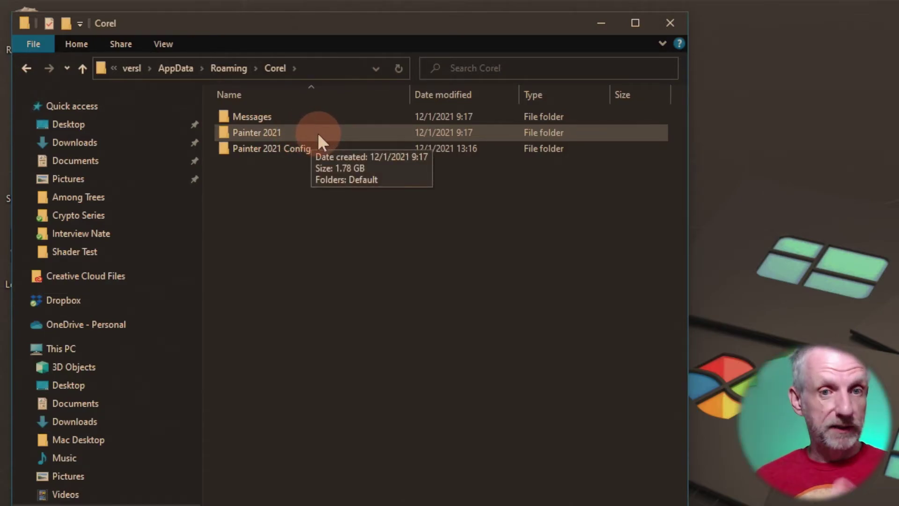
pyautogui.doubleClick(317, 133)
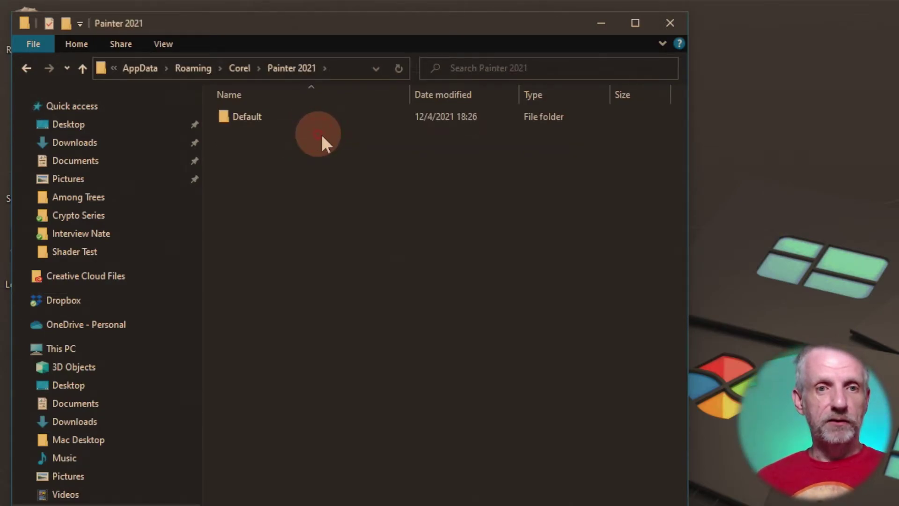
pyautogui.doubleClick(283, 119)
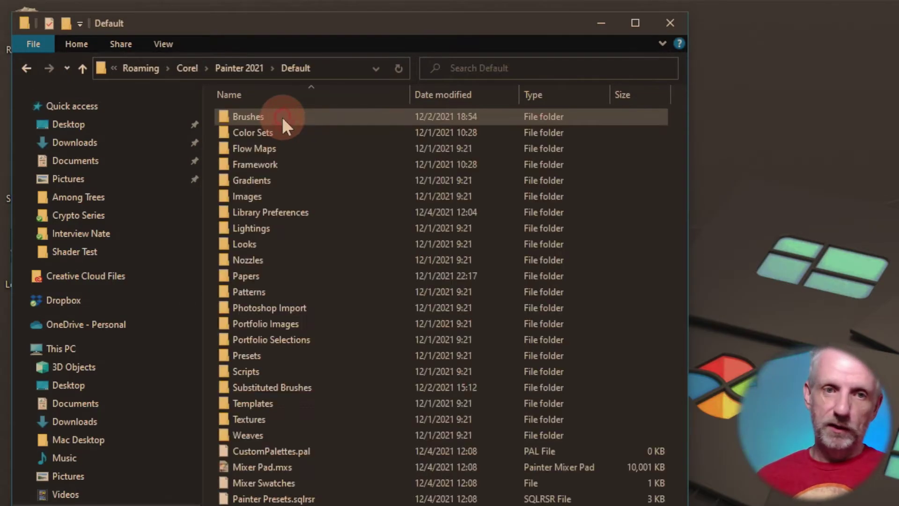
pyautogui.click(316, 116)
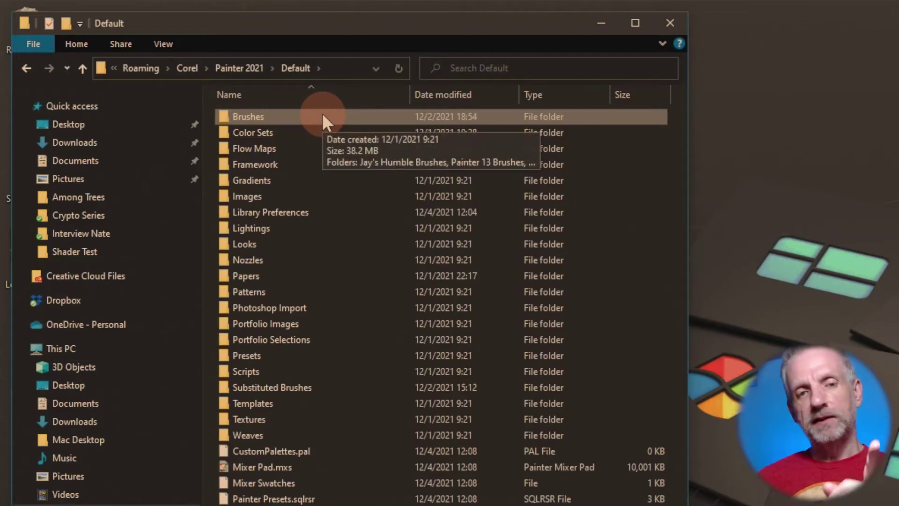
pyautogui.doubleClick(323, 116)
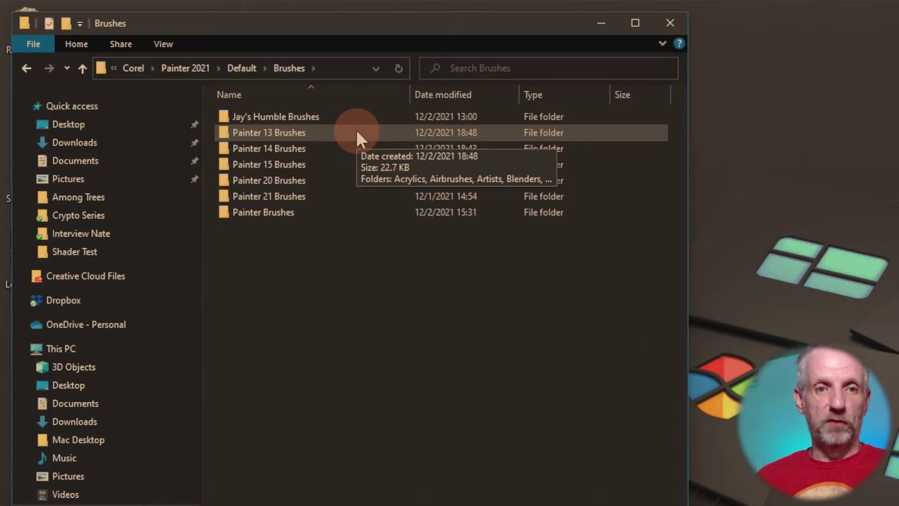
# - Open Painter 21 Brushes and inspect the custom brush pack folder's contents
pyautogui.click(318, 198)
pyautogui.doubleClick(317, 198)
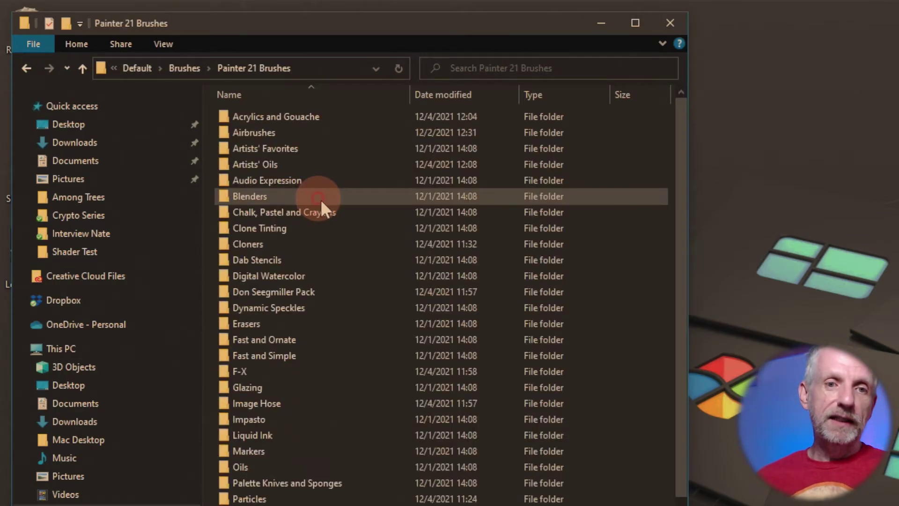
pyautogui.scroll(-3, 341, 352)
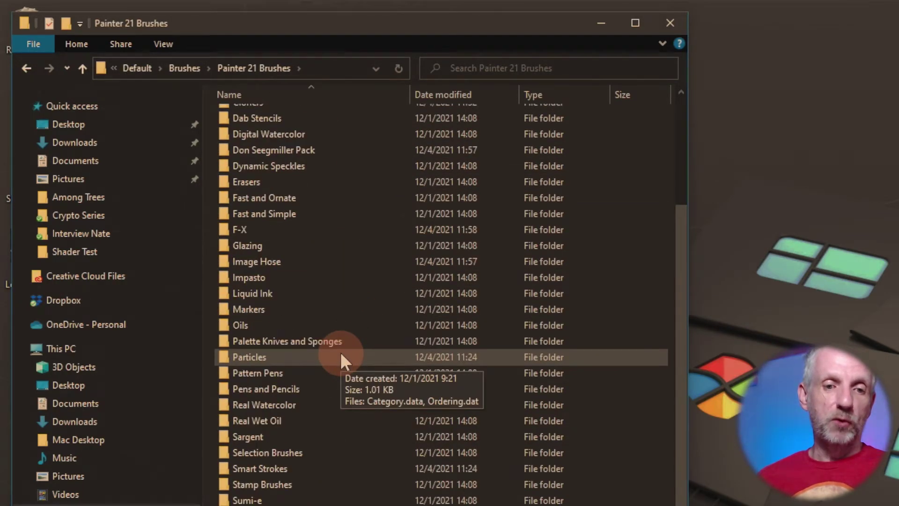
pyautogui.scroll(3, 341, 353)
pyautogui.scroll(-3, 341, 352)
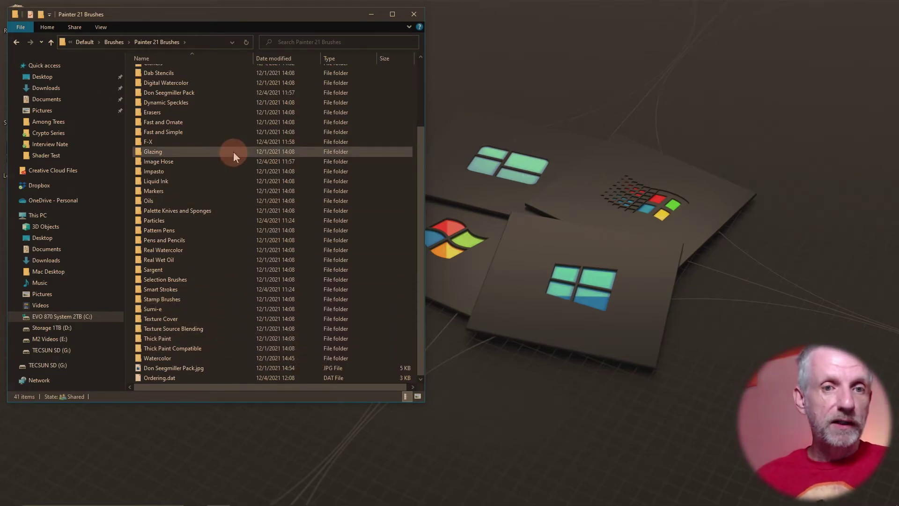
pyautogui.click(181, 93)
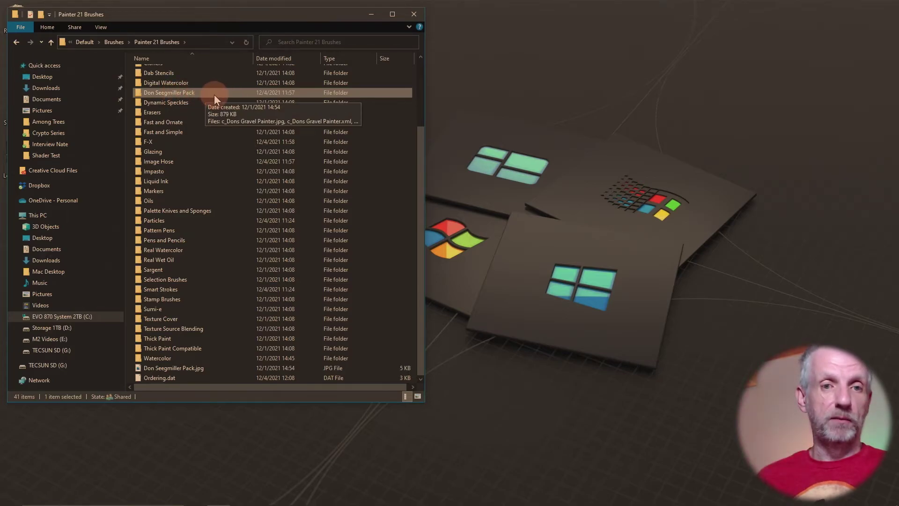
pyautogui.doubleClick(177, 93)
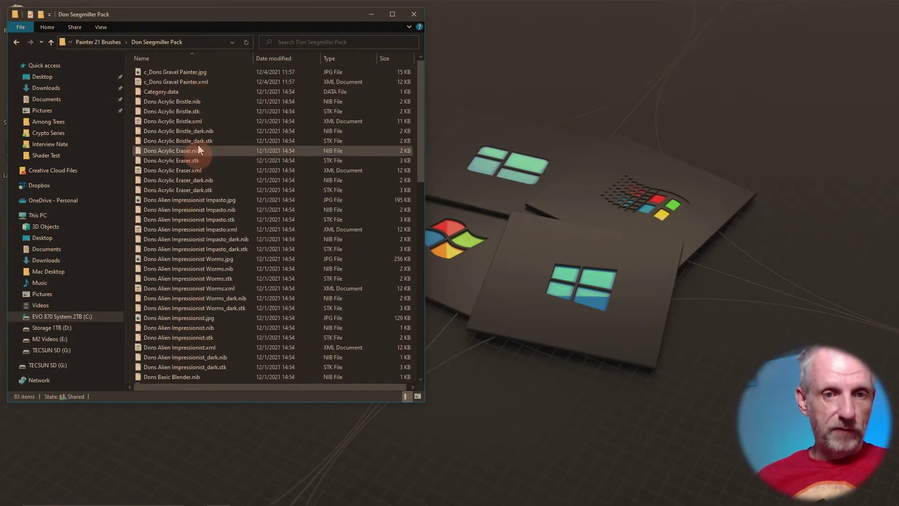
pyautogui.click(50, 42)
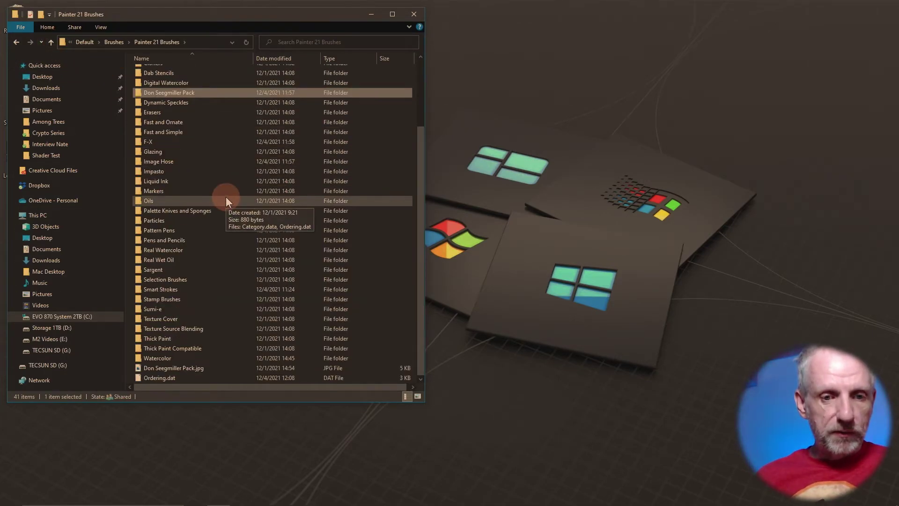
# - Cut the brush pack folder together with its jpg thumbnail, then go up to Brushes
pyautogui.click(217, 369)
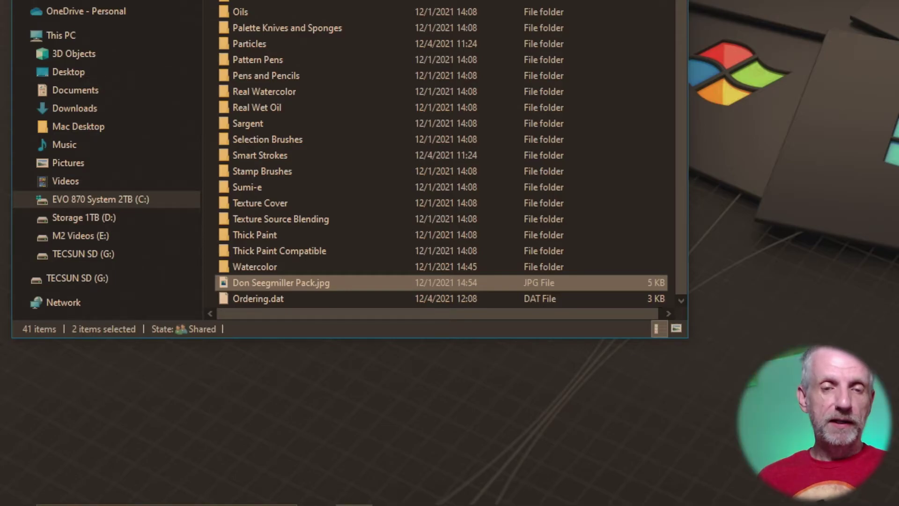
pyautogui.rightClick(117, 0)
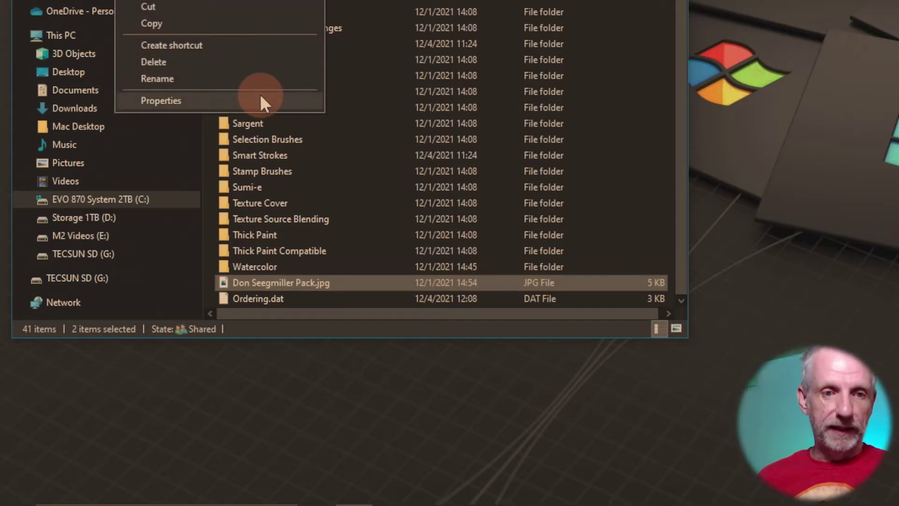
pyautogui.click(265, 2)
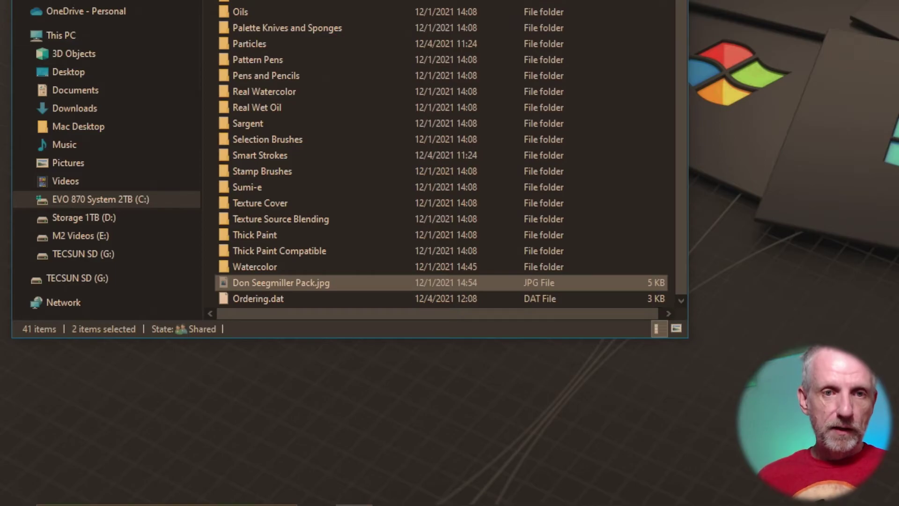
pyautogui.hotkey('alt', 'Left')
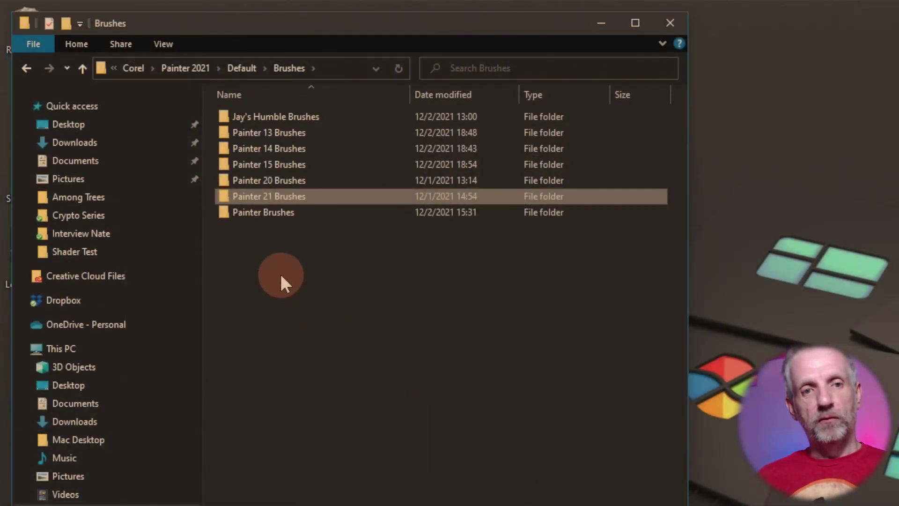
# - Create a new folder named Test inside the Brushes folder
pyautogui.rightClick(173, 169)
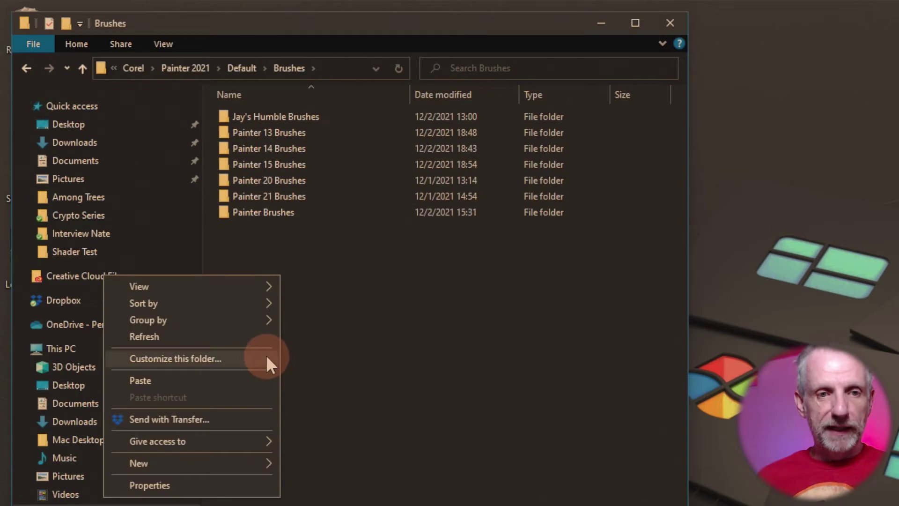
pyautogui.moveTo(249, 463)
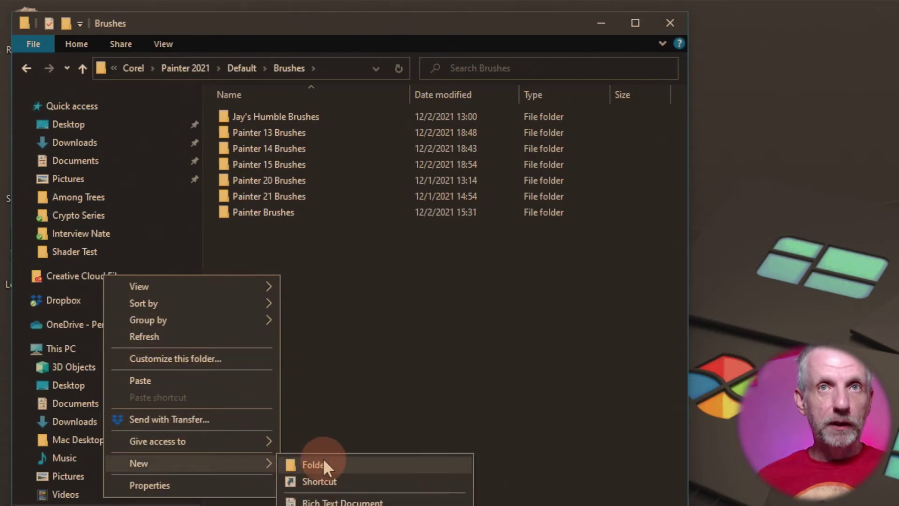
pyautogui.click(323, 462)
pyautogui.write('Test')
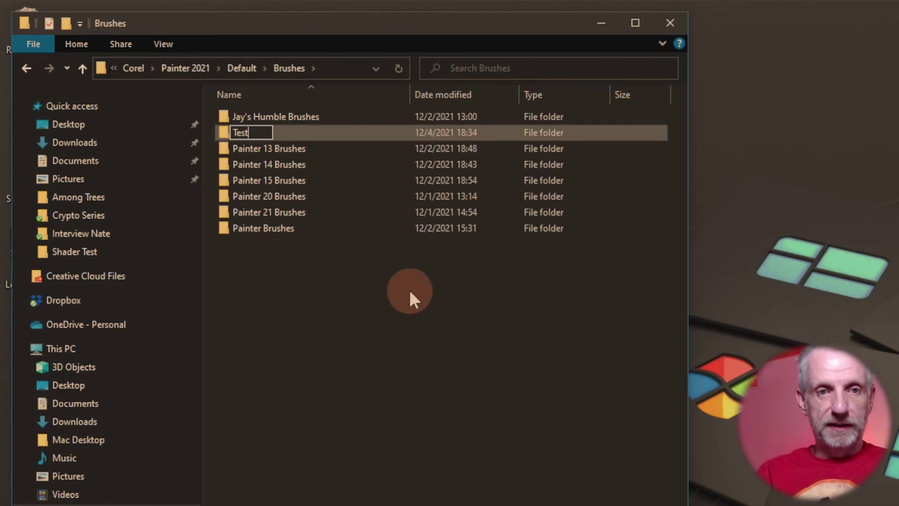
pyautogui.press('Return')
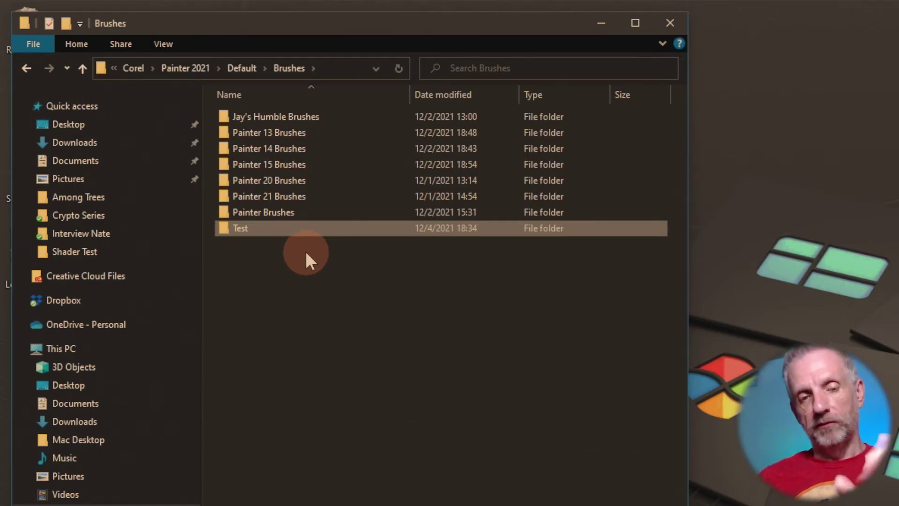
# - Paste the brush pack folder and its jpg into Test, then return to Brushes
pyautogui.doubleClick(293, 229)
pyautogui.rightClick(314, 179)
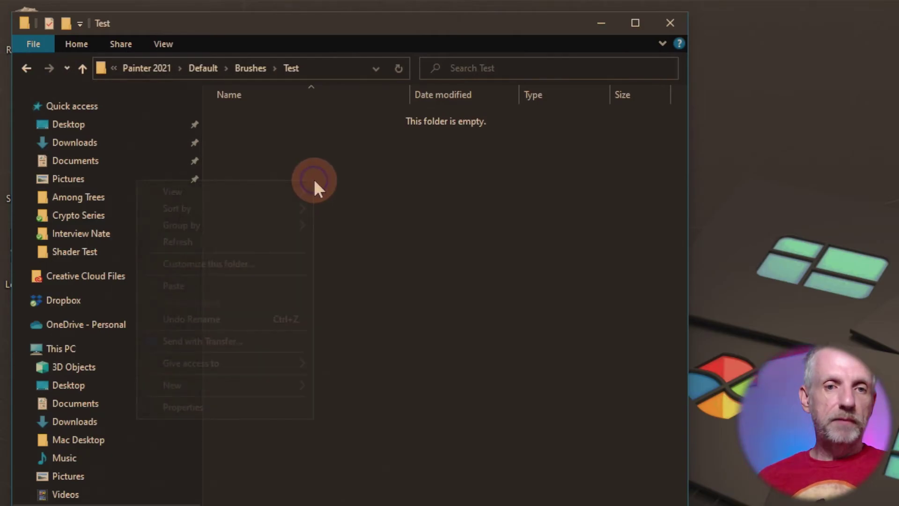
pyautogui.click(261, 285)
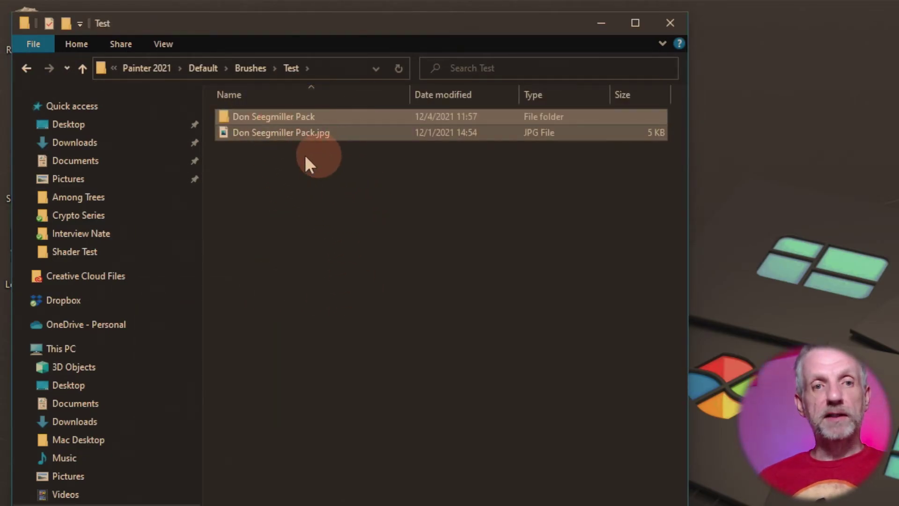
pyautogui.click(82, 68)
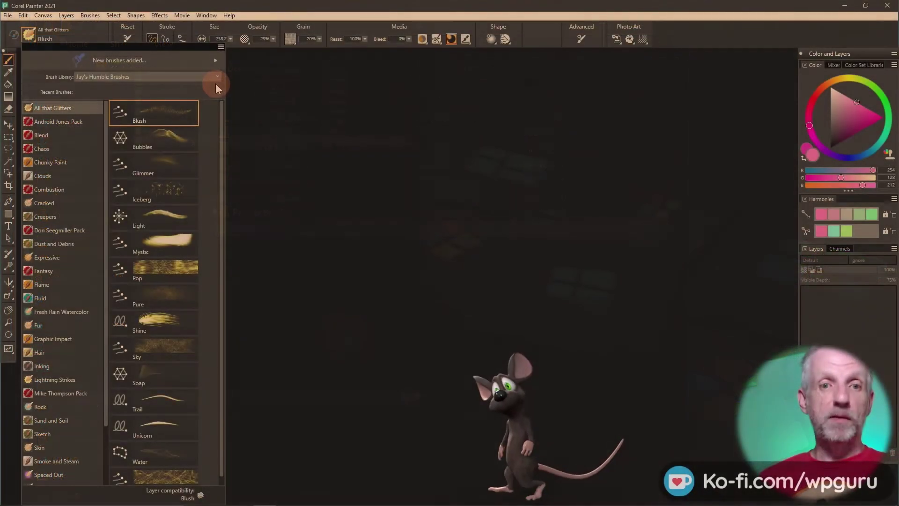
pyautogui.click(214, 77)
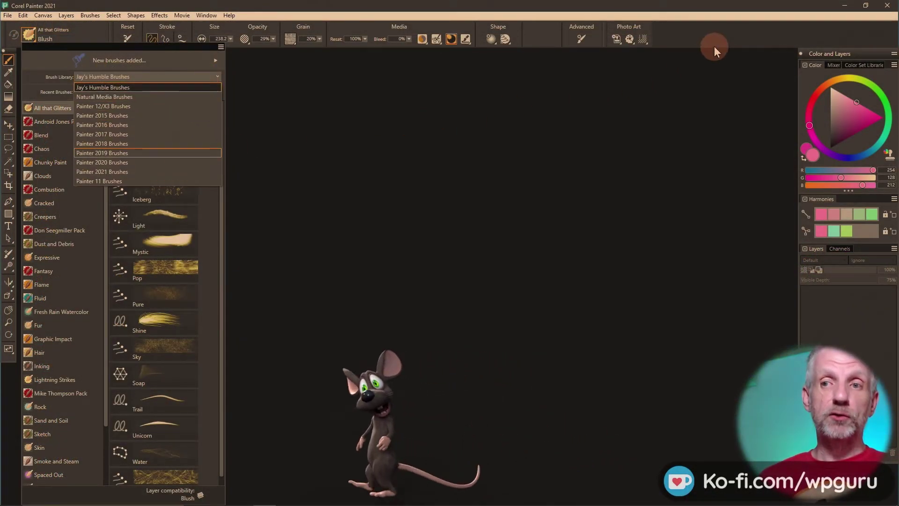
pyautogui.click(623, 117)
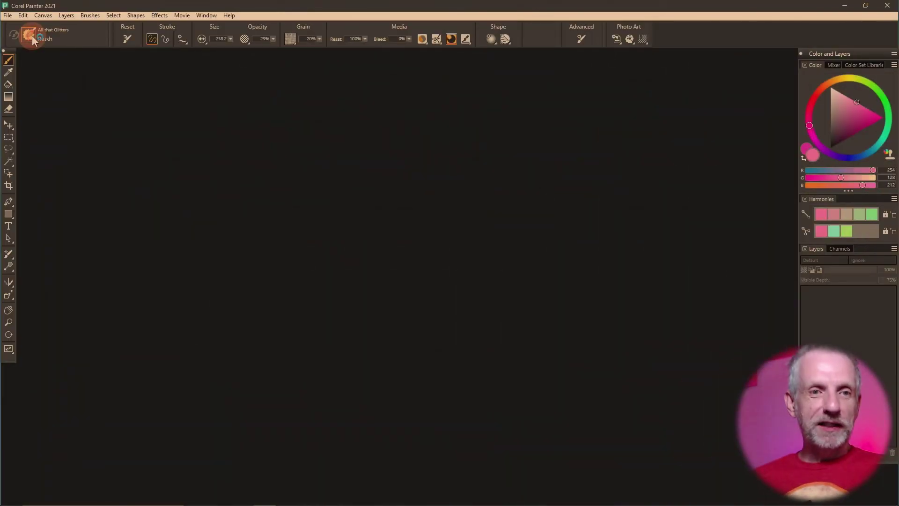
pyautogui.click(31, 36)
pyautogui.click(169, 75)
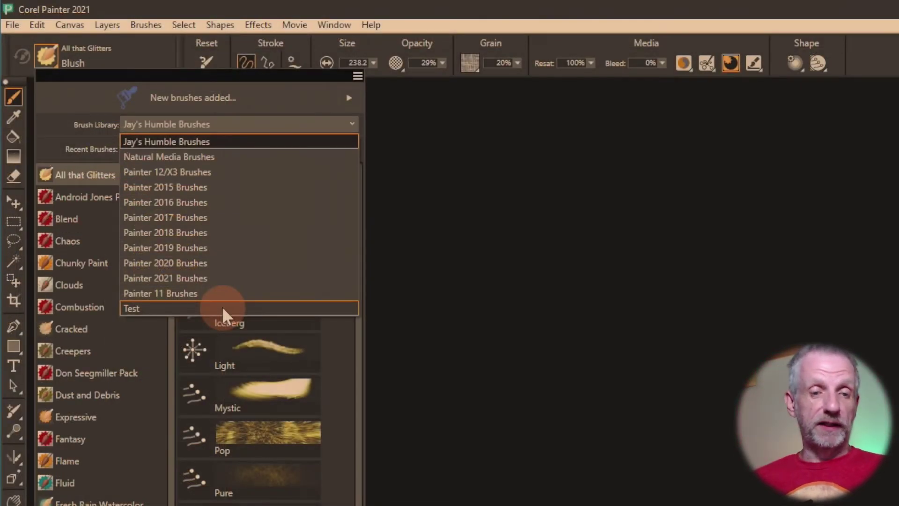
pyautogui.click(222, 307)
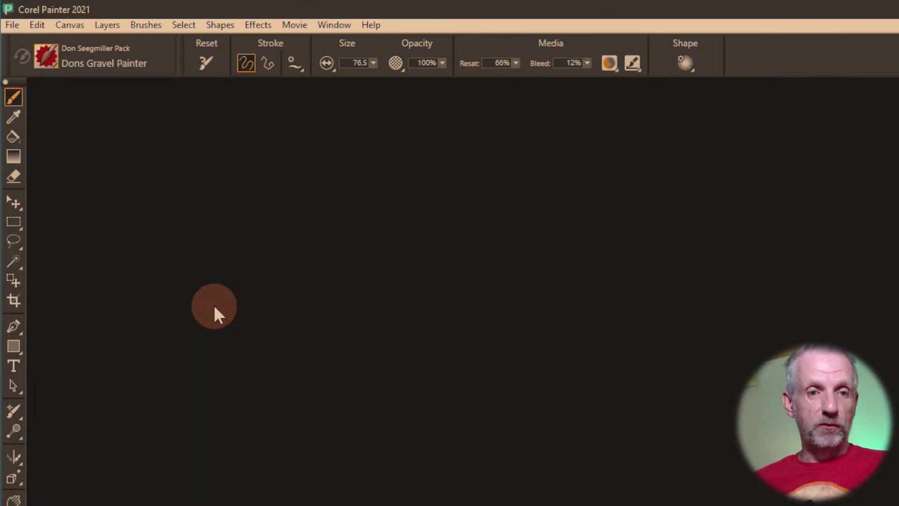
pyautogui.click(46, 56)
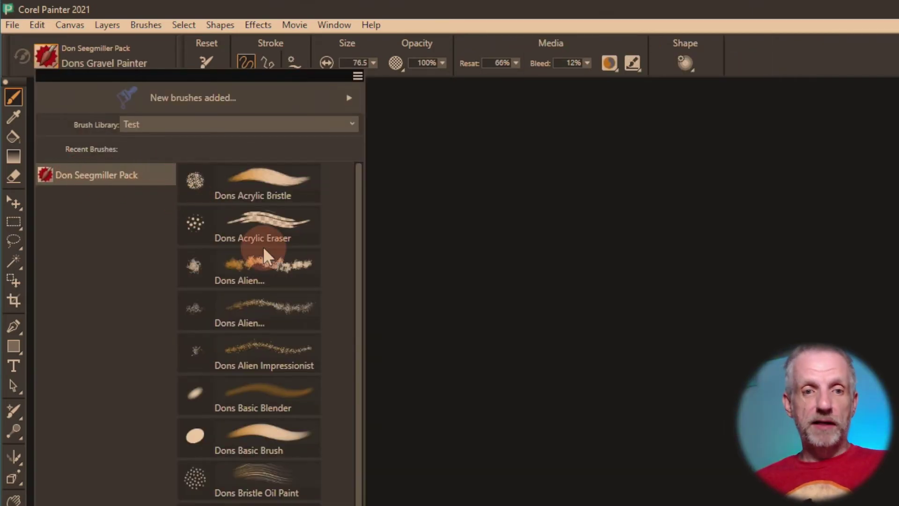
pyautogui.scroll(-1, 276, 398)
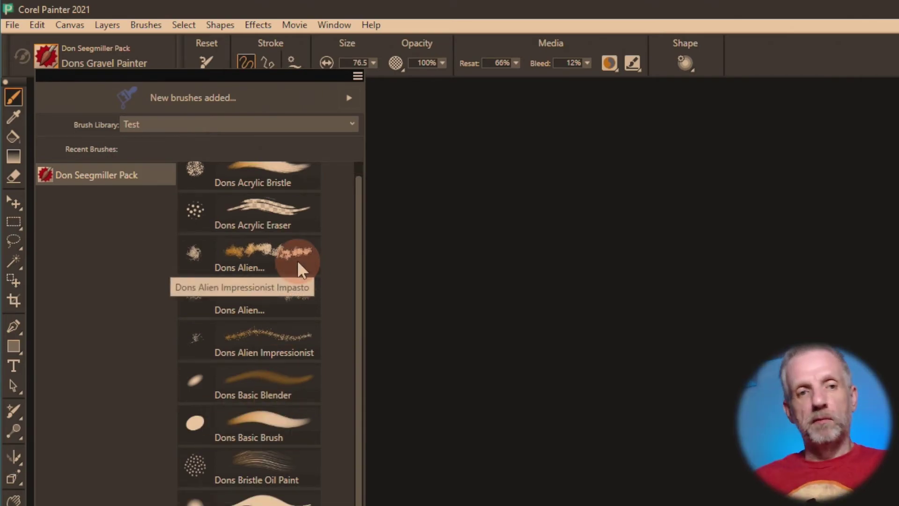
pyautogui.click(311, 124)
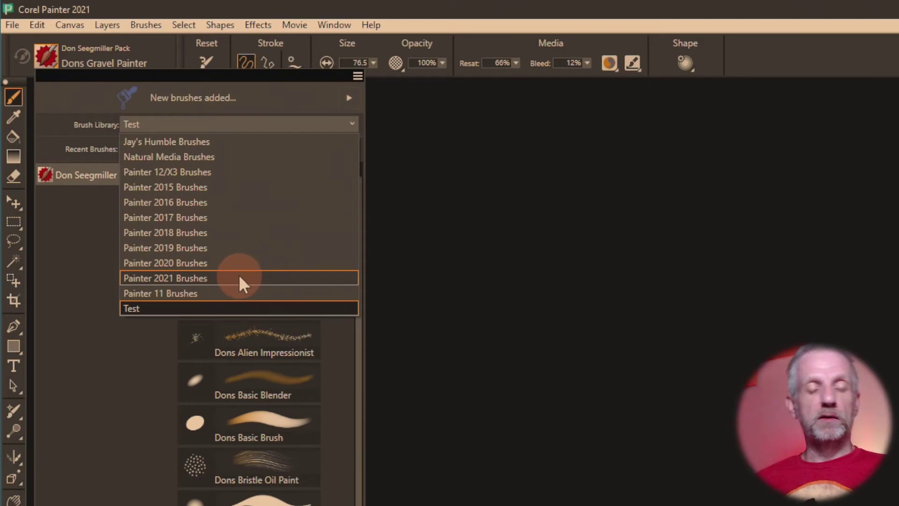
pyautogui.click(231, 141)
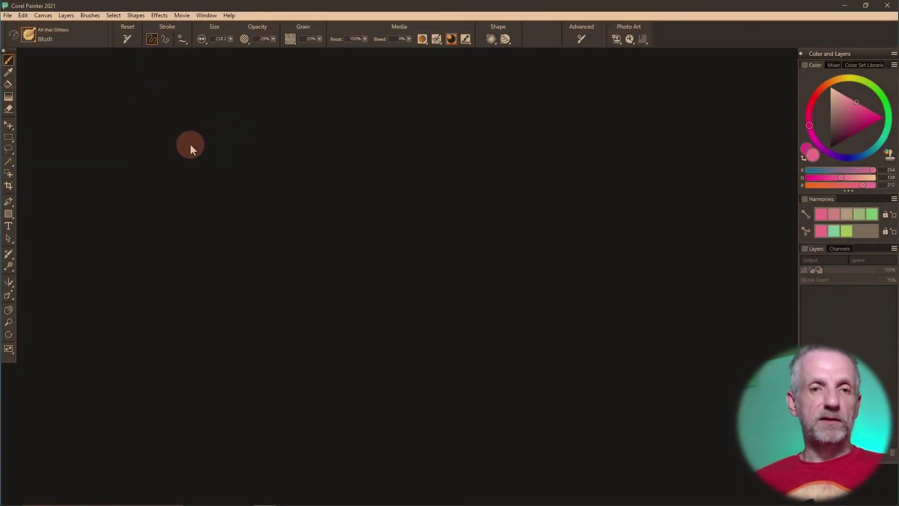
# - Switch to Desktop 2 and open a Finder window on Applications > Corel Painter 2021 > Brushes
pyautogui.hotkey('ctrl', 'Up')
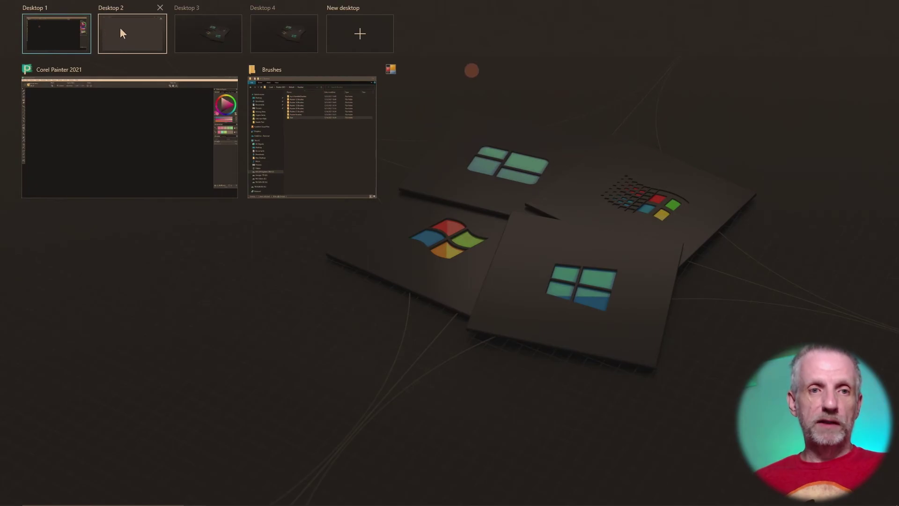
pyautogui.click(120, 29)
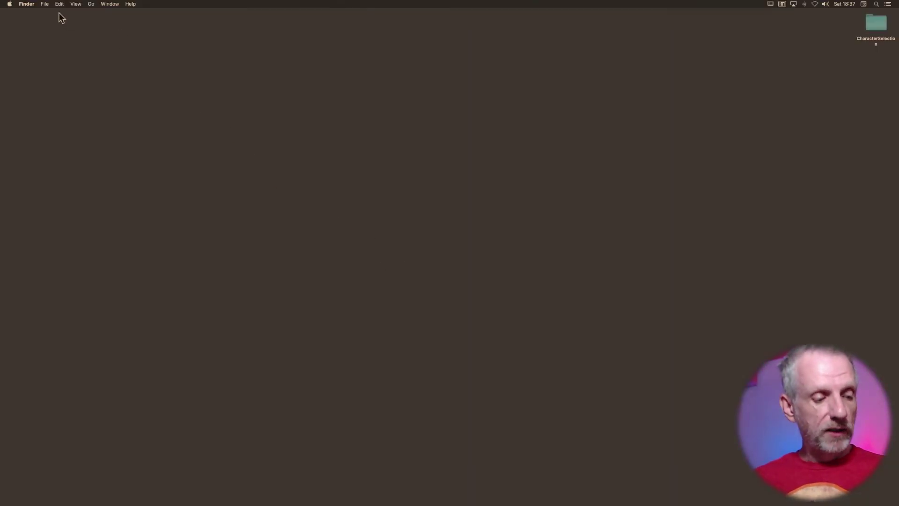
pyautogui.click(45, 5)
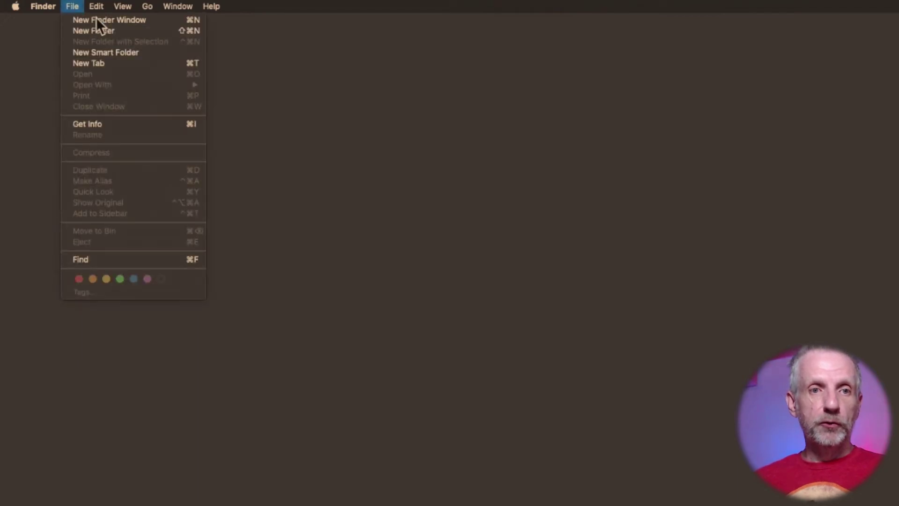
pyautogui.click(133, 19)
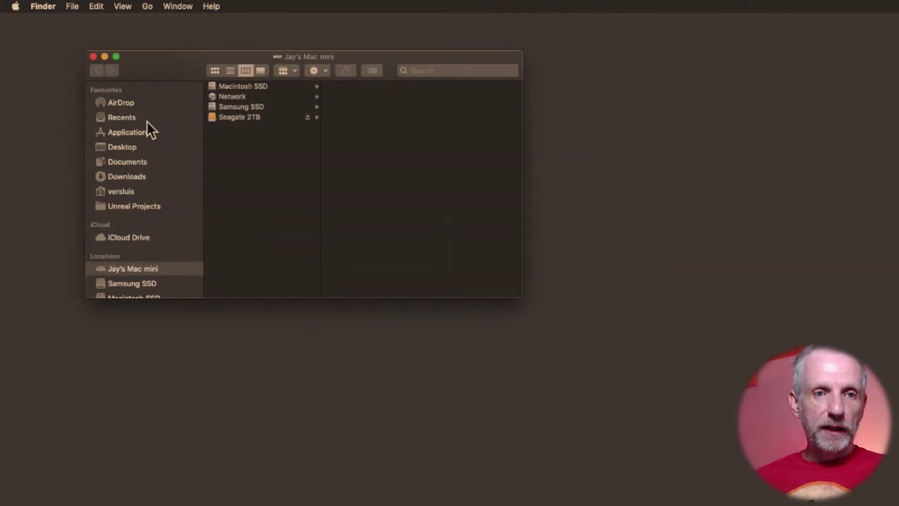
pyautogui.click(141, 132)
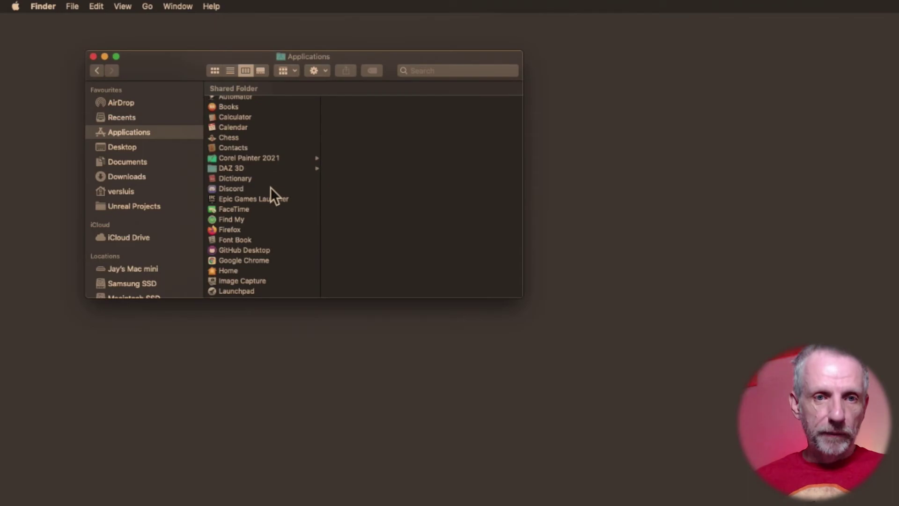
pyautogui.scroll(2, 271, 187)
pyautogui.click(266, 171)
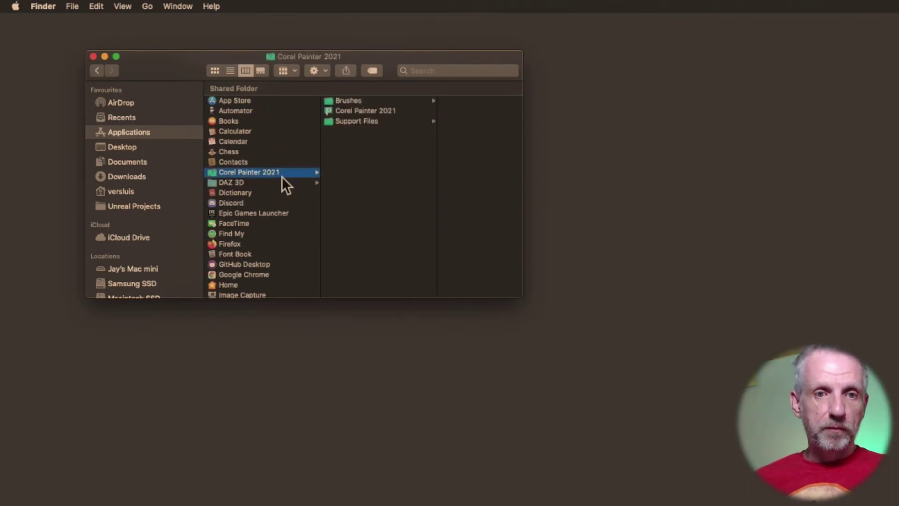
pyautogui.click(364, 98)
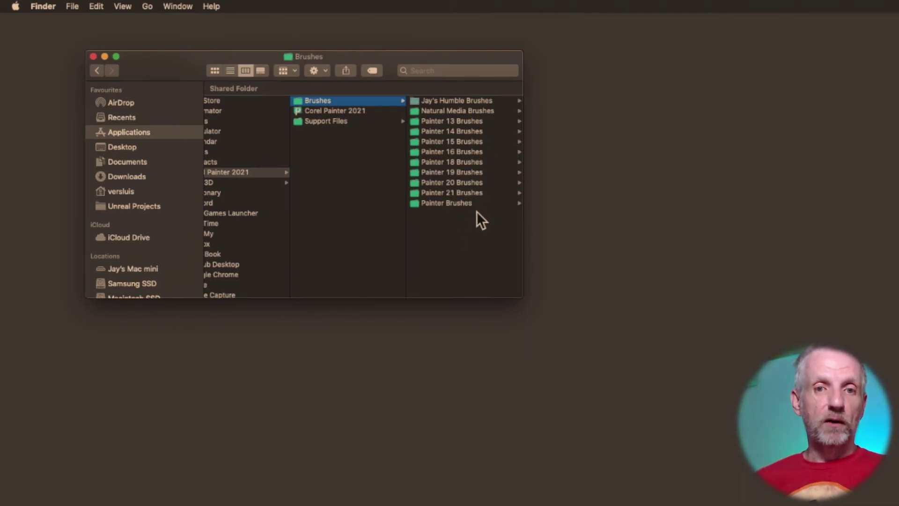
pyautogui.click(467, 101)
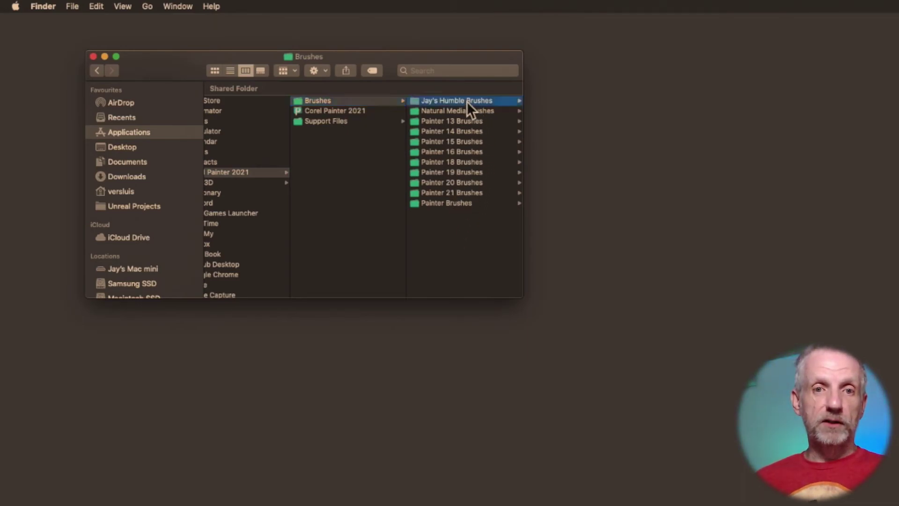